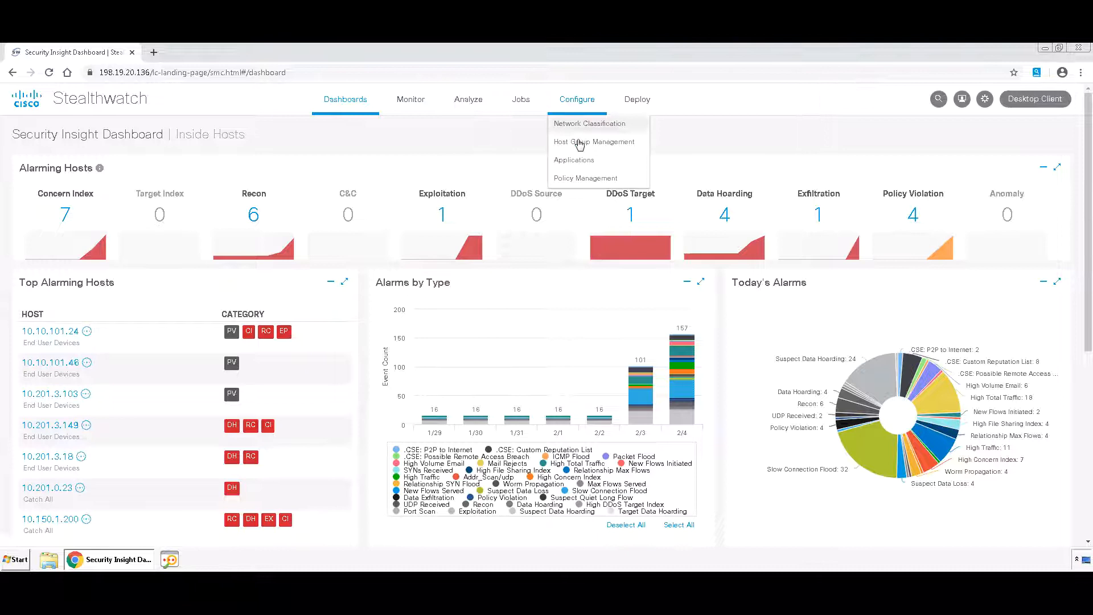
# Go to Policy Management and reveal the Create New Policy choices
pyautogui.click(586, 178)
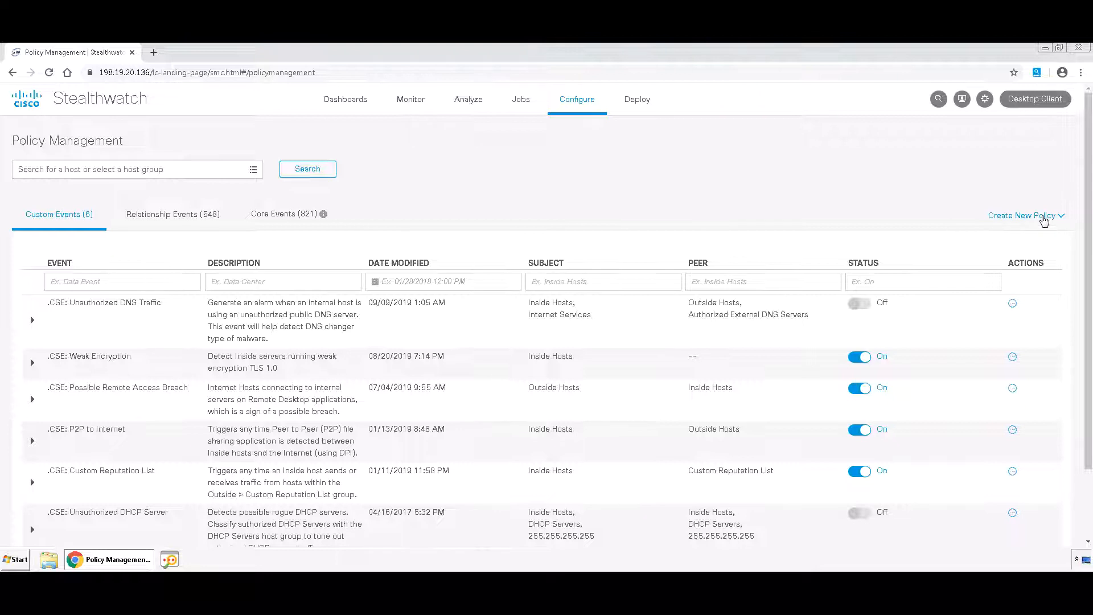
pyautogui.click(1044, 219)
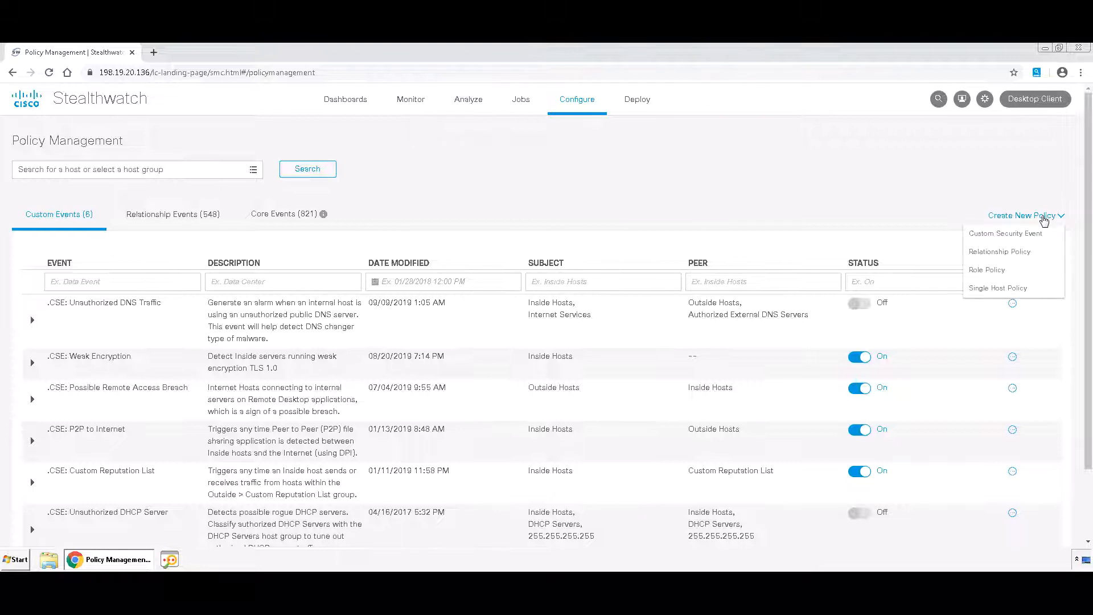
# Begin a new Custom Security Event from the policy type list
pyautogui.click(1029, 235)
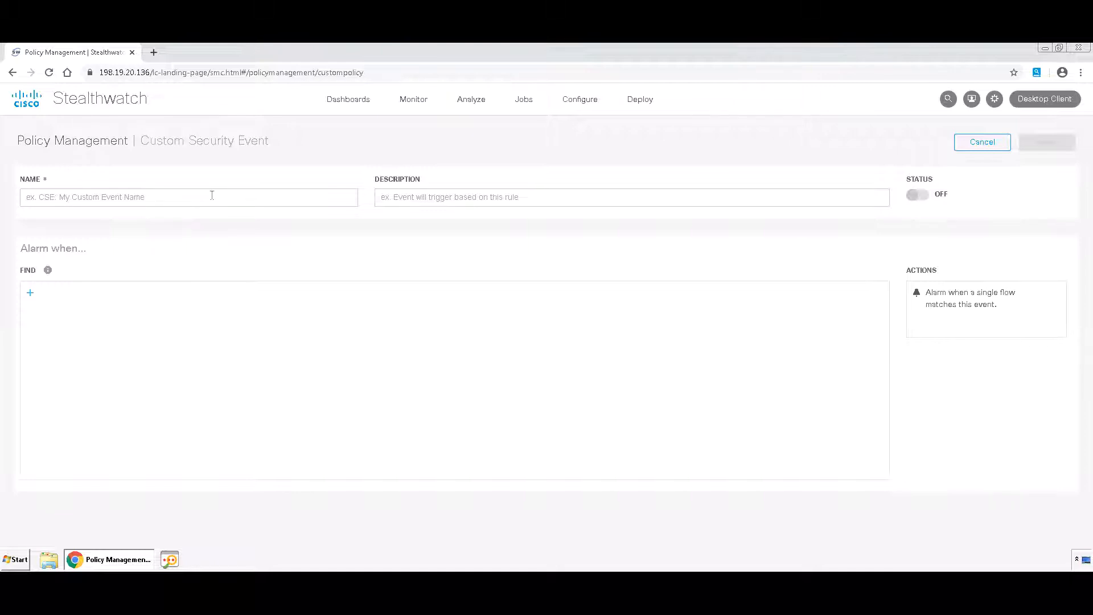
pyautogui.write('CSE: Telnet Traf')
pyautogui.write('fic')
# Add a Subject Host Groups rule set to Inside Hosts
pyautogui.click(30, 295)
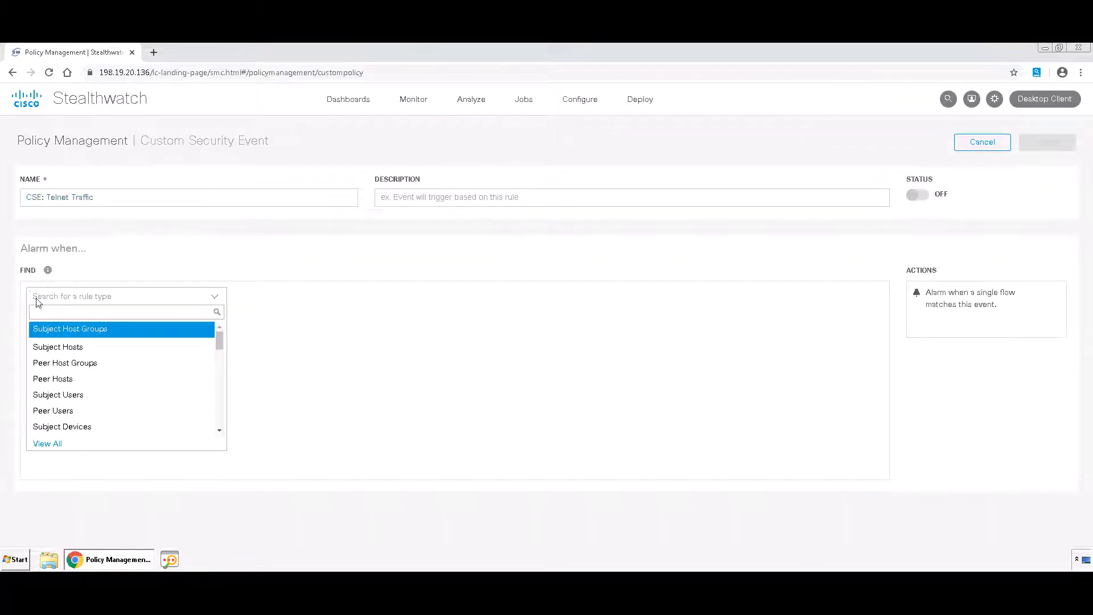
pyautogui.click(71, 332)
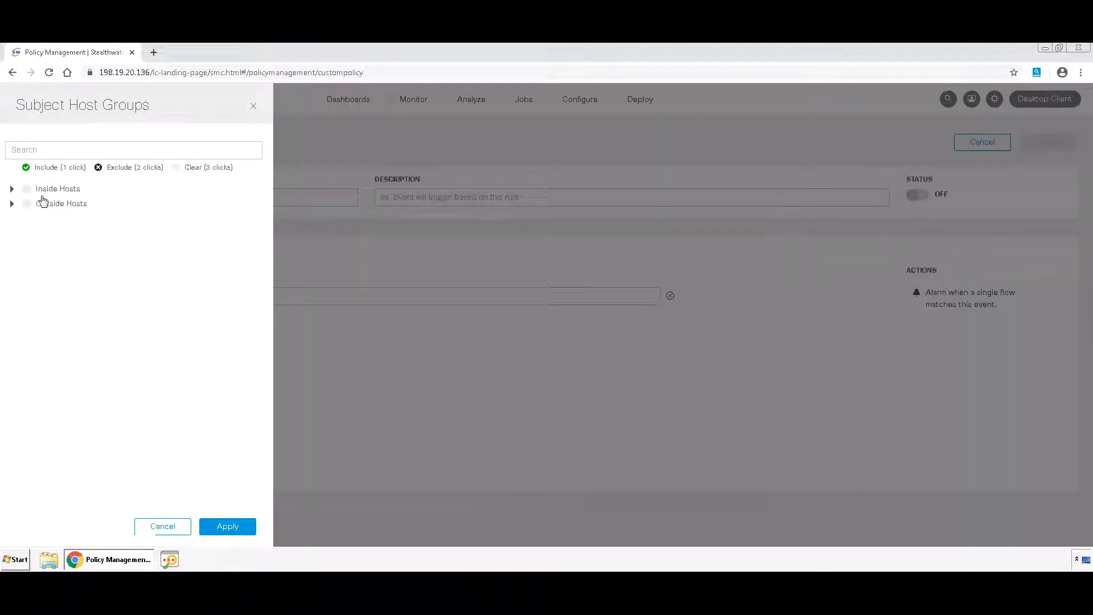
pyautogui.click(26, 189)
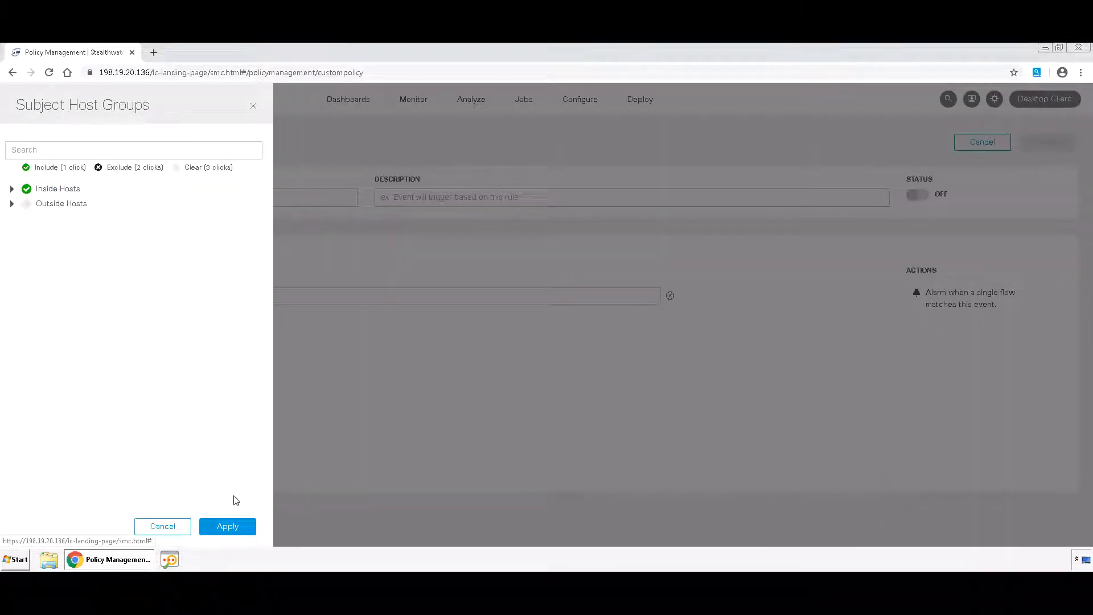
pyautogui.click(230, 529)
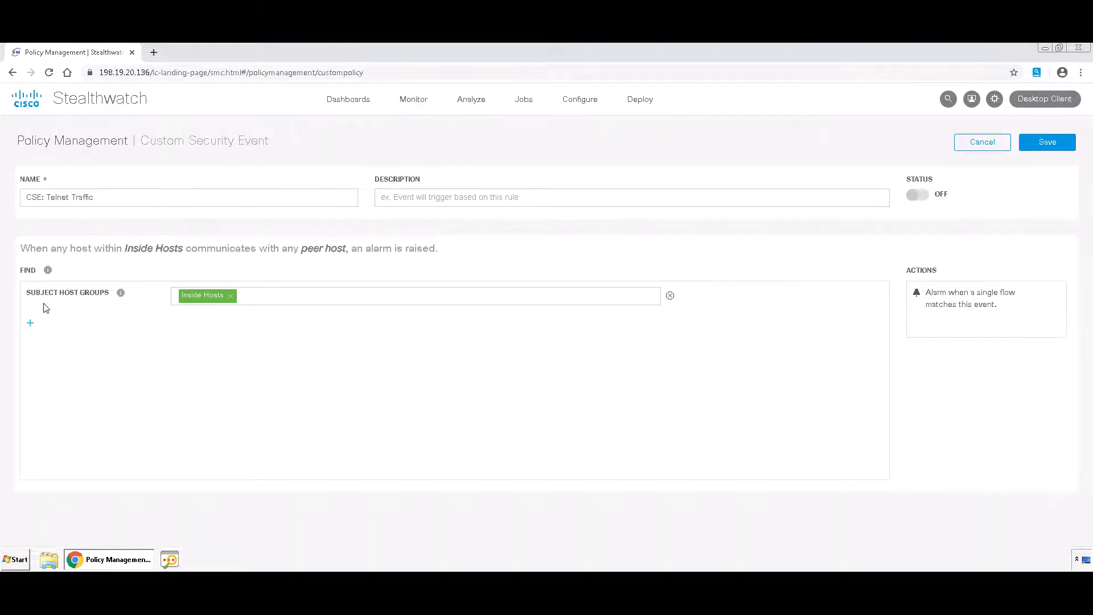
# Add a Subject Port/Protocols rule set to 23/tcp
pyautogui.click(30, 323)
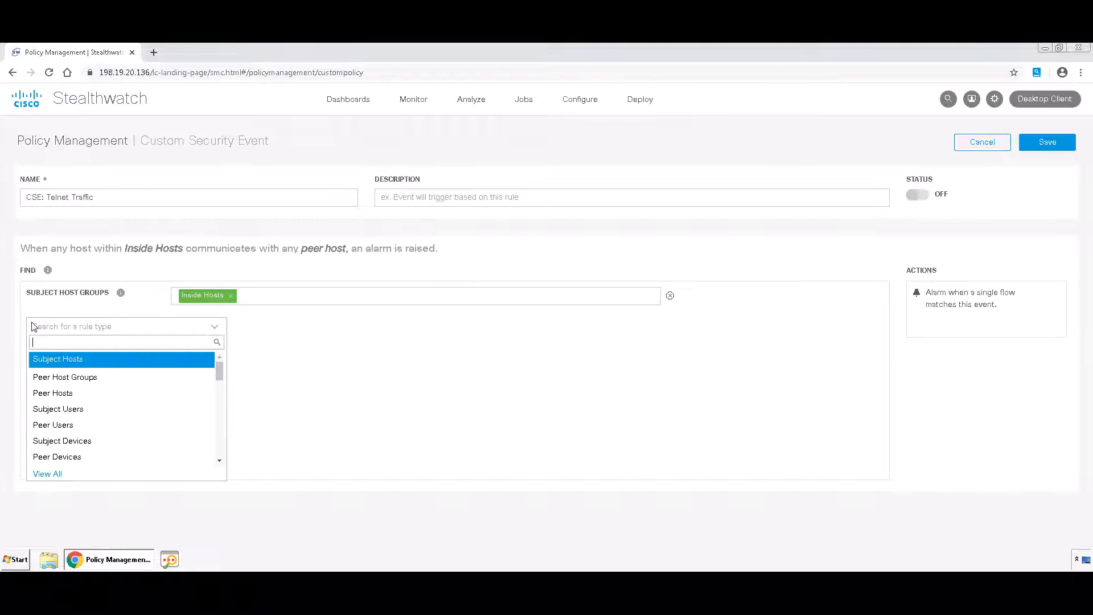
pyautogui.click(90, 343)
pyautogui.write('Port')
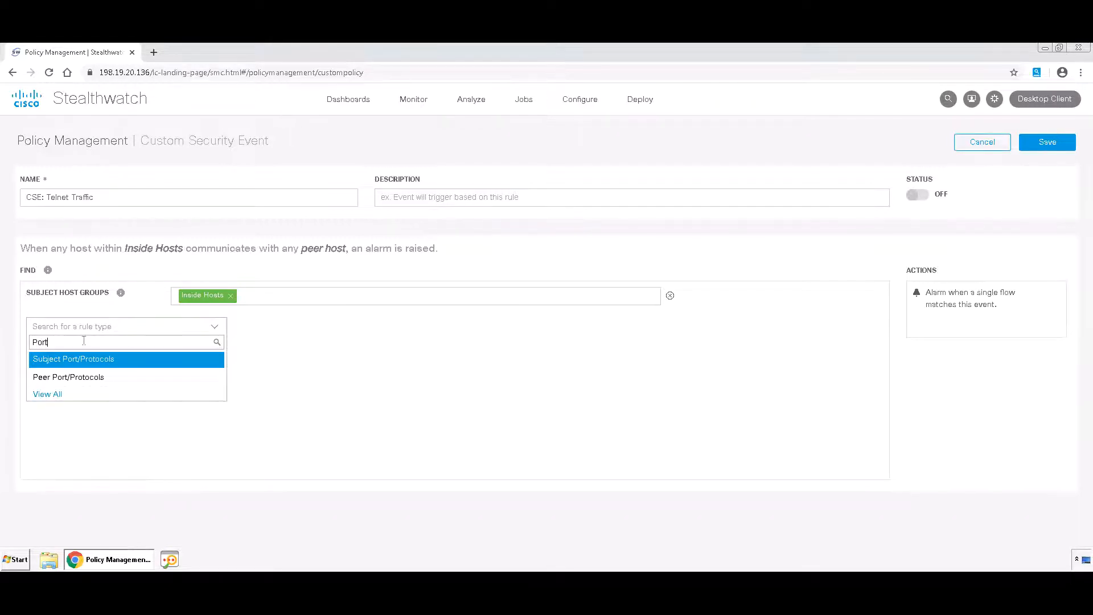
pyautogui.click(95, 359)
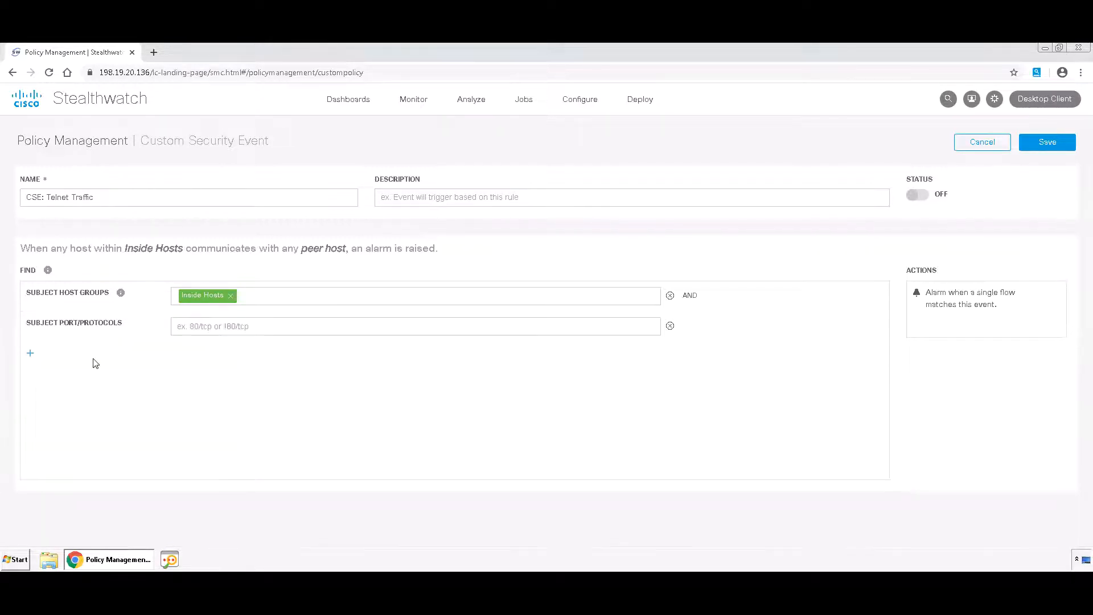
pyautogui.click(261, 329)
pyautogui.write('23/tcp')
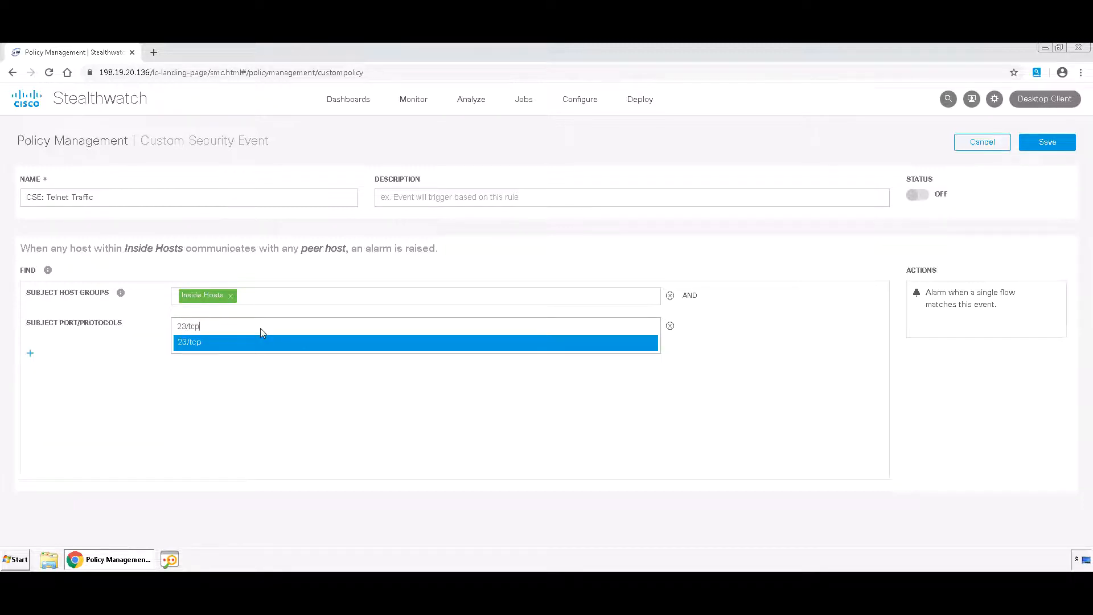
pyautogui.press('Return')
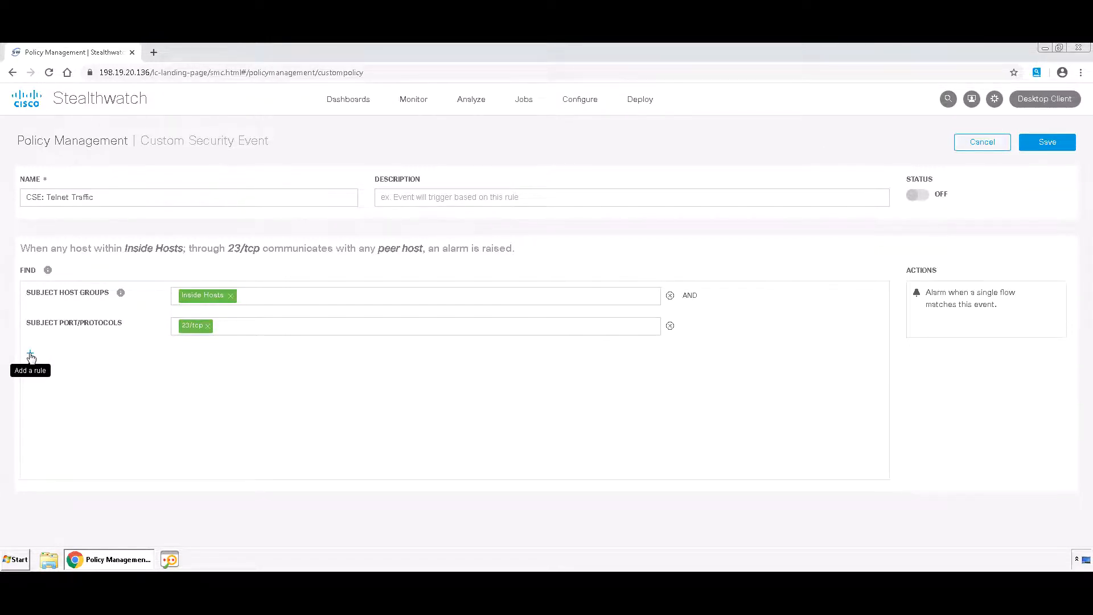
# Add Subject Packets and Peer Packets rules to the event
pyautogui.click(31, 355)
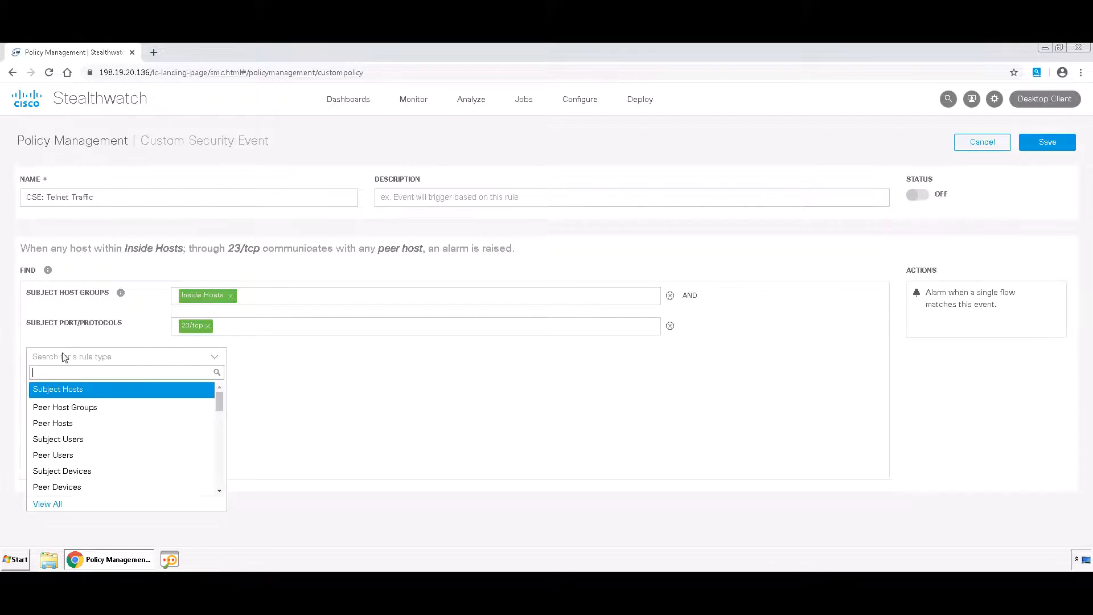
pyautogui.write('packet')
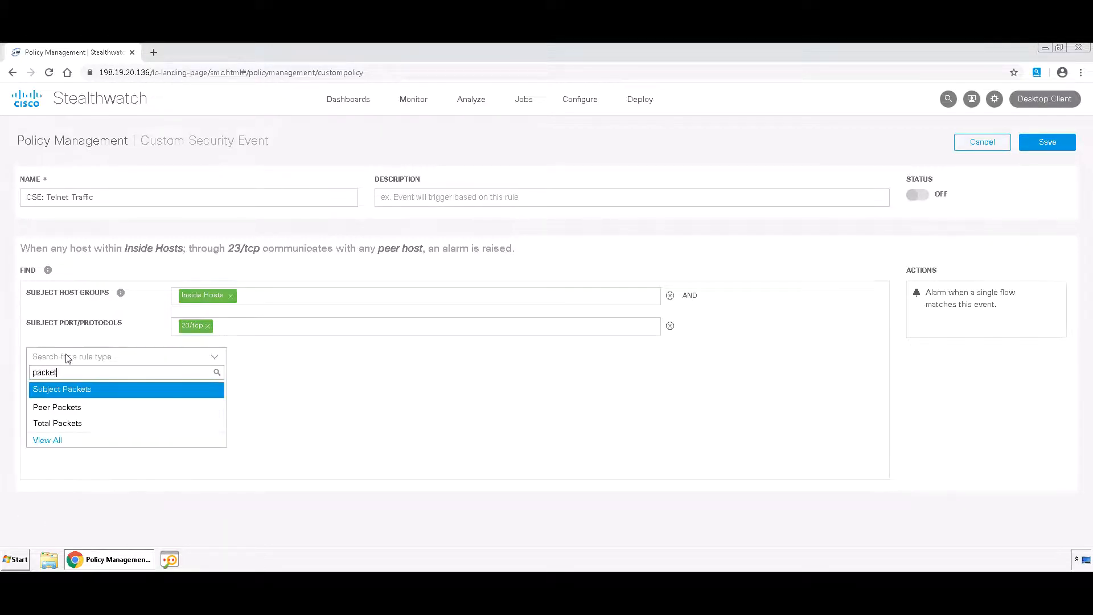
pyautogui.click(78, 391)
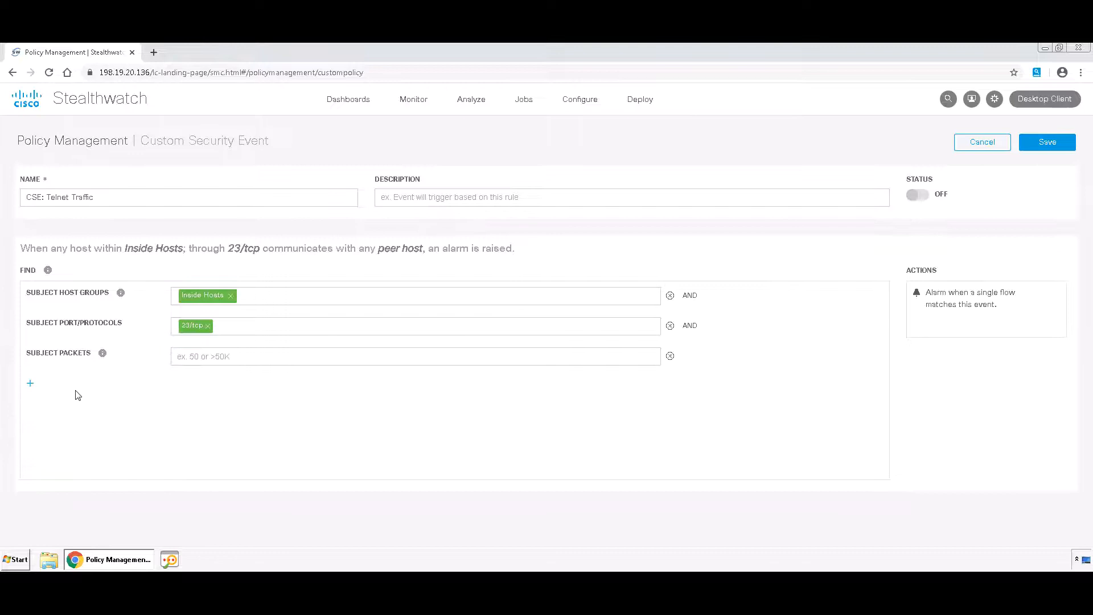
pyautogui.click(31, 383)
pyautogui.click(64, 389)
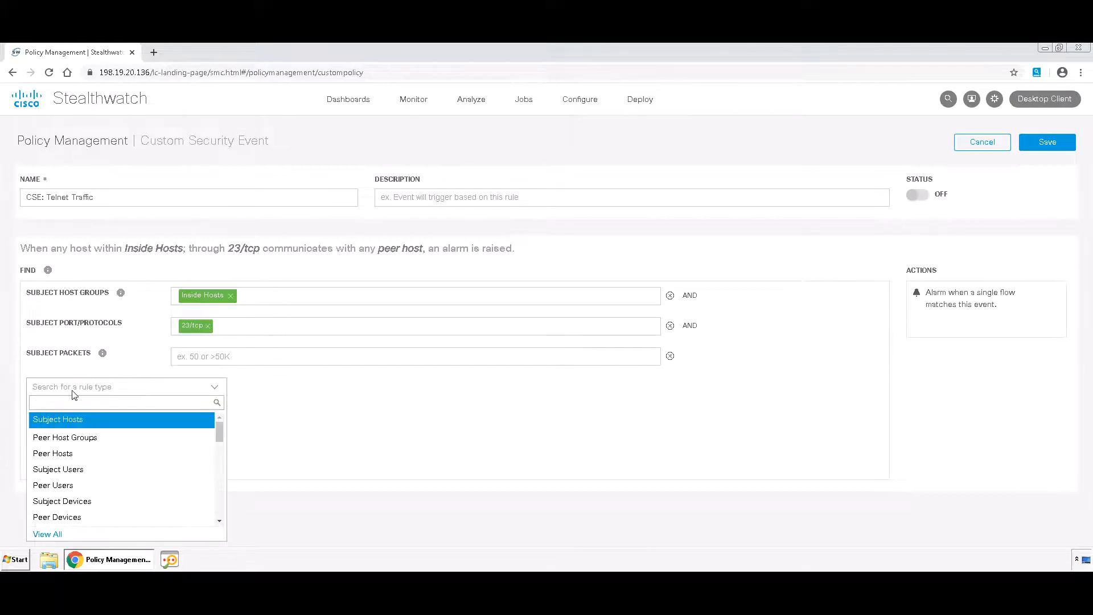
pyautogui.write('pack')
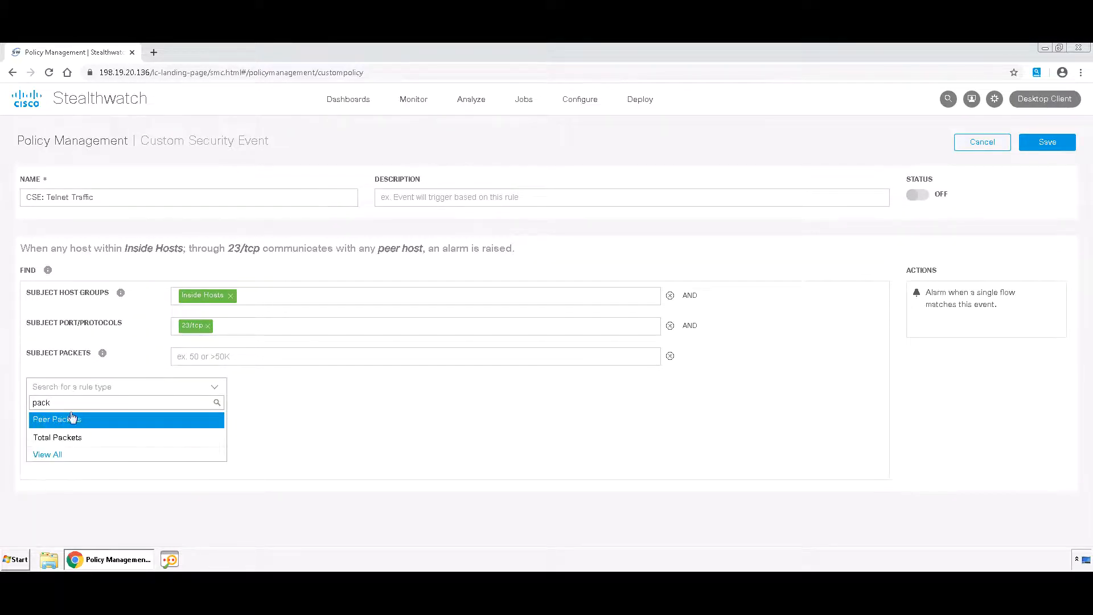
pyautogui.click(71, 422)
# Set both the subject and peer packet thresholds to >3
pyautogui.click(201, 356)
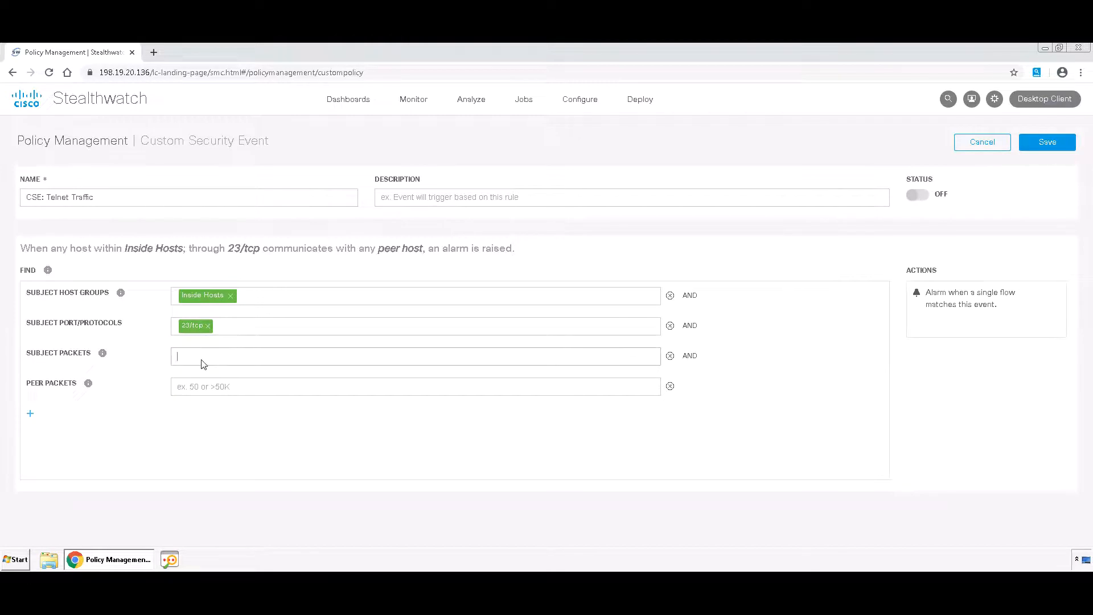
pyautogui.write('>3')
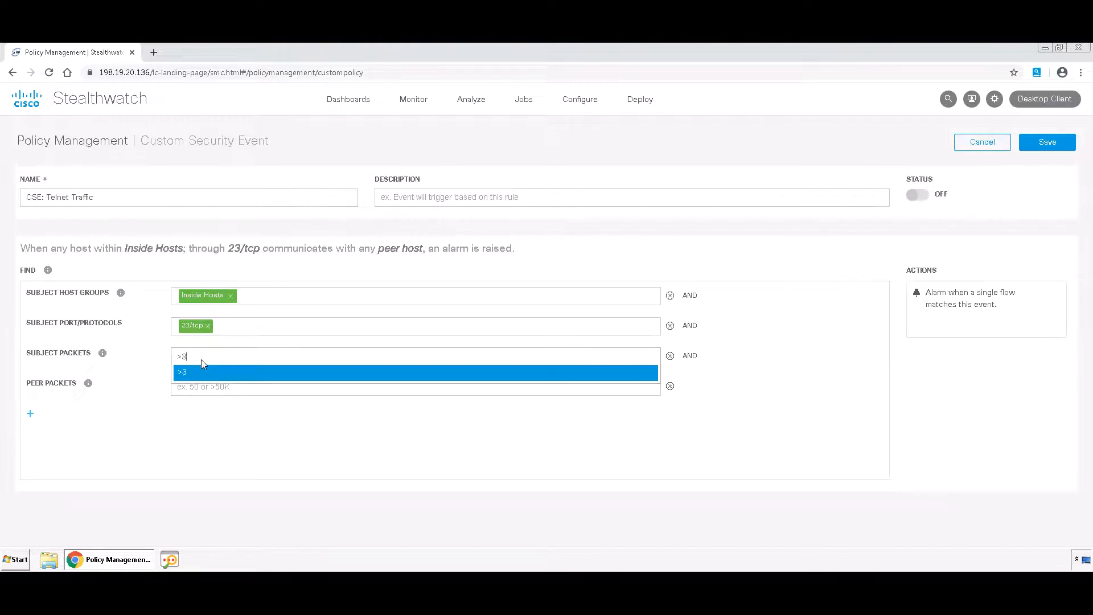
pyautogui.click(201, 370)
pyautogui.click(203, 387)
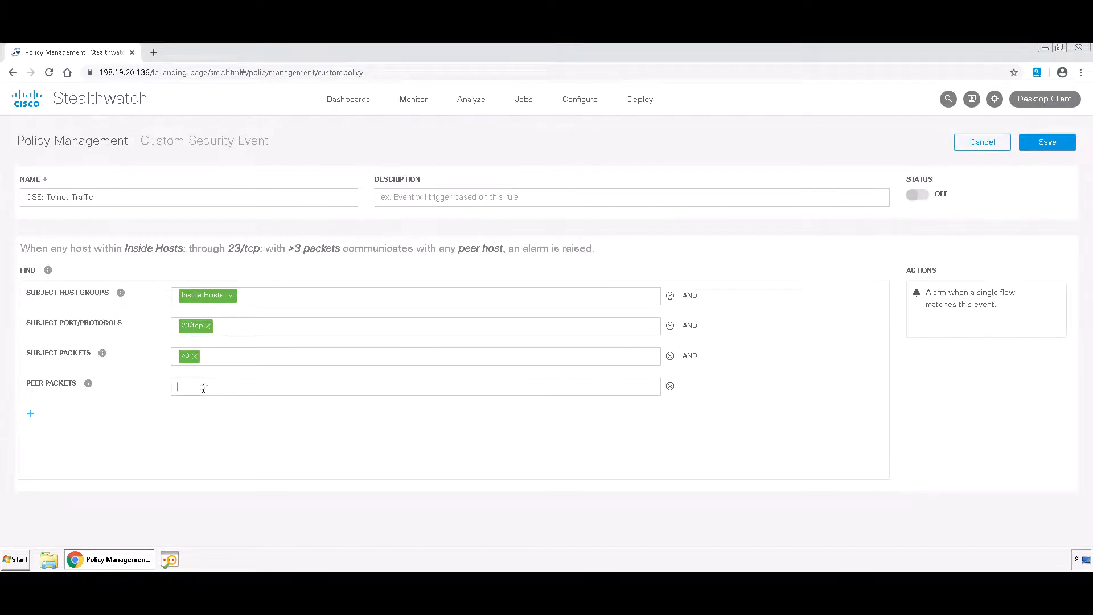
pyautogui.write('>3')
pyautogui.click(203, 403)
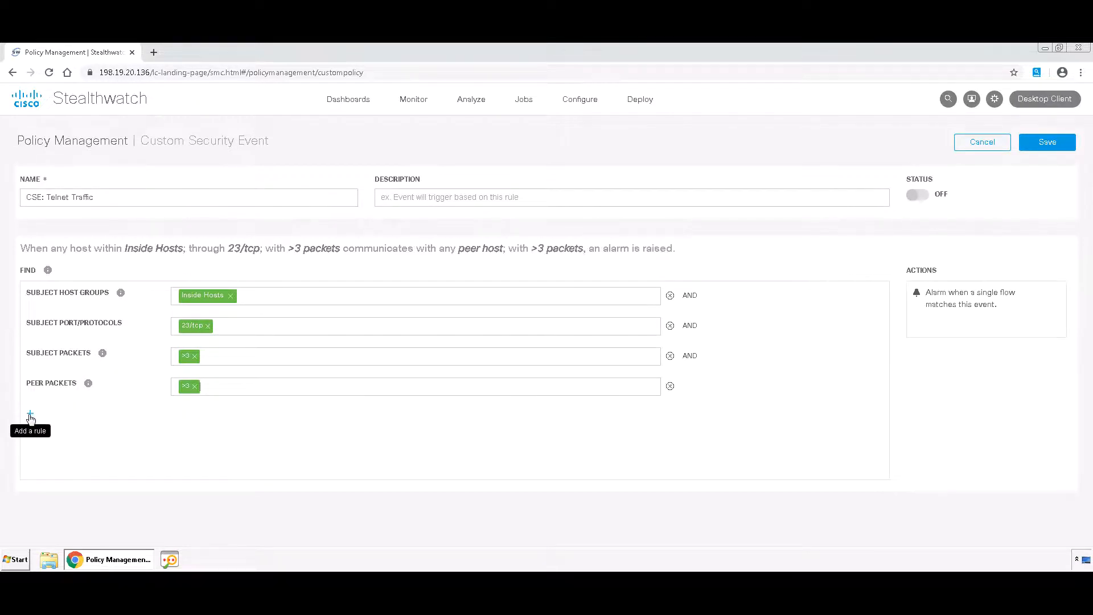
# Add a Subject Orientation rule set to Server
pyautogui.click(30, 417)
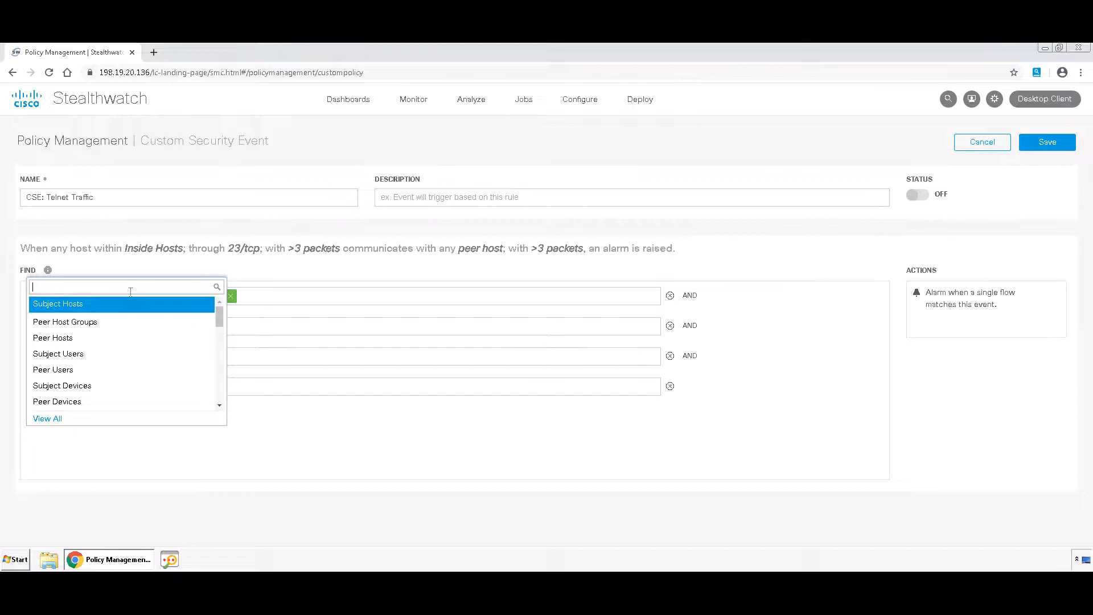
pyautogui.write('orie')
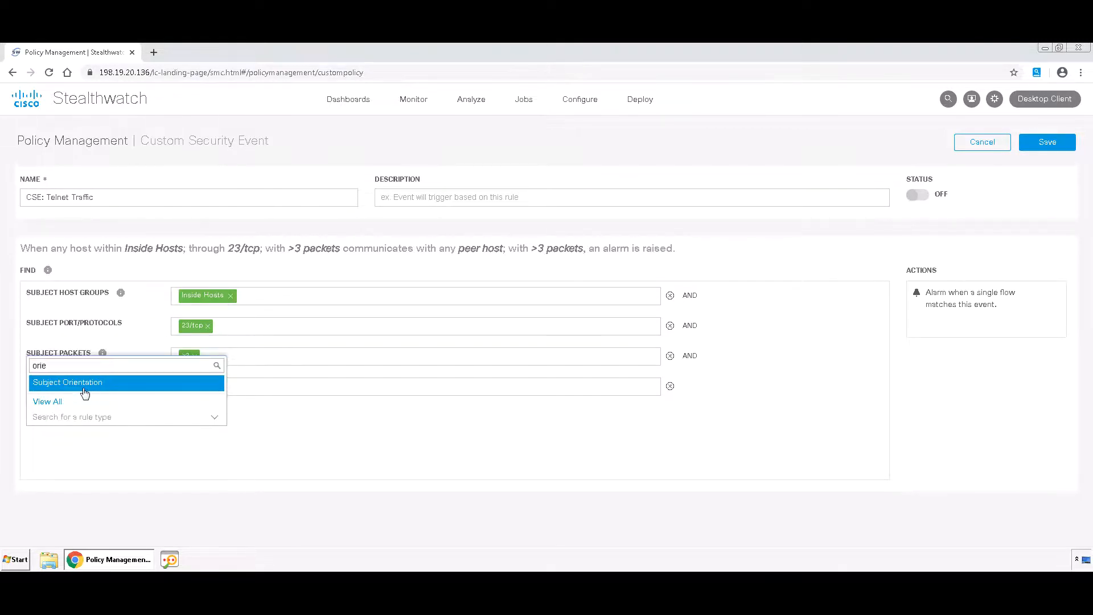
pyautogui.click(86, 383)
pyautogui.click(201, 421)
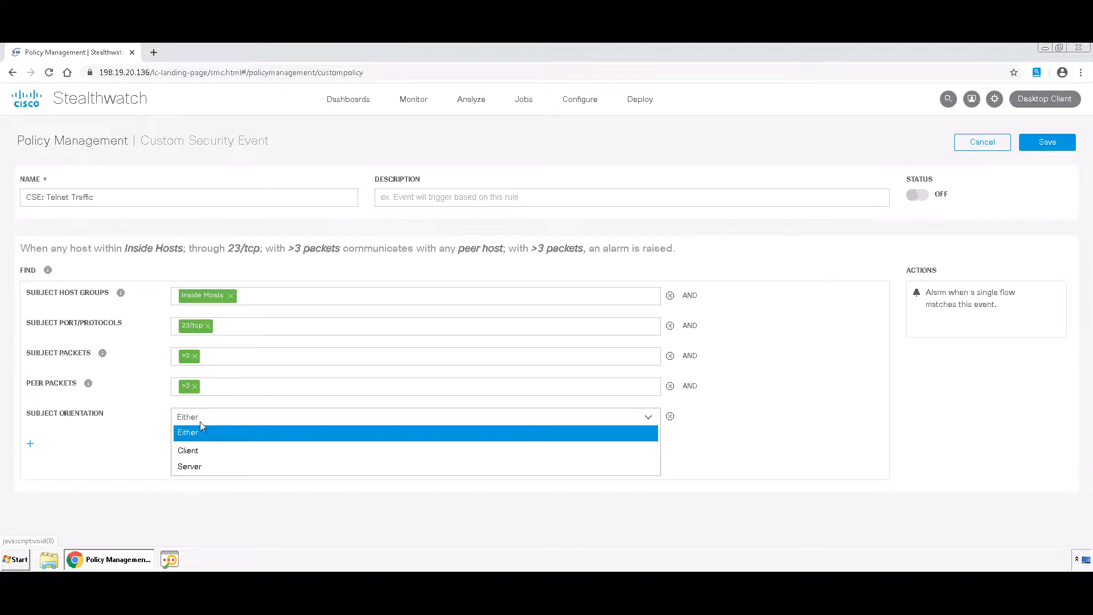
pyautogui.click(195, 467)
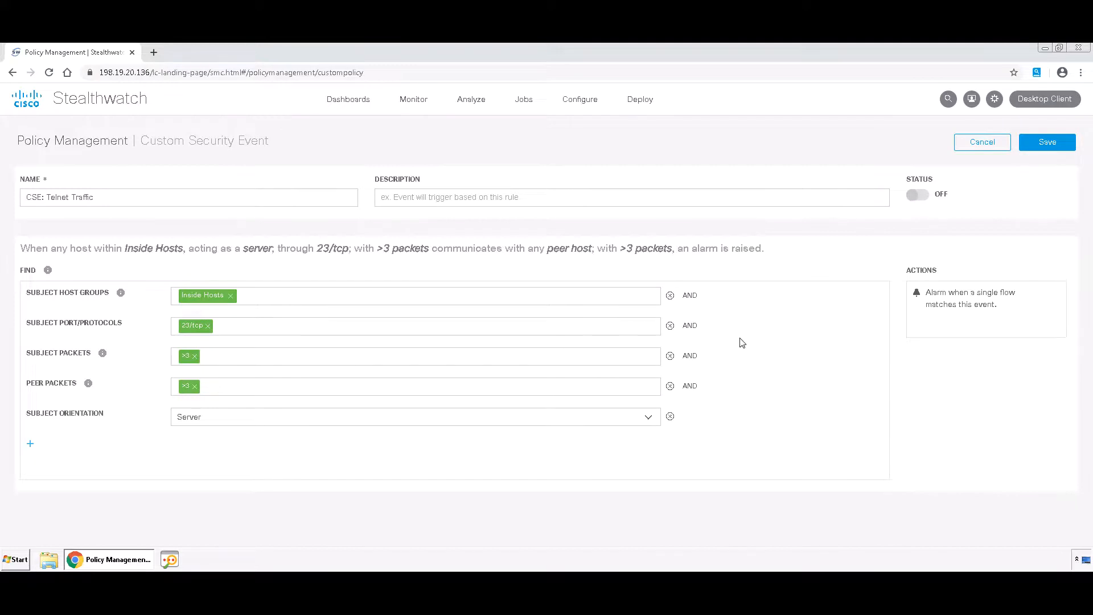
# Switch the event ON, save it, and expand CSE: Telnet Traffic in the Custom Events list
pyautogui.click(926, 199)
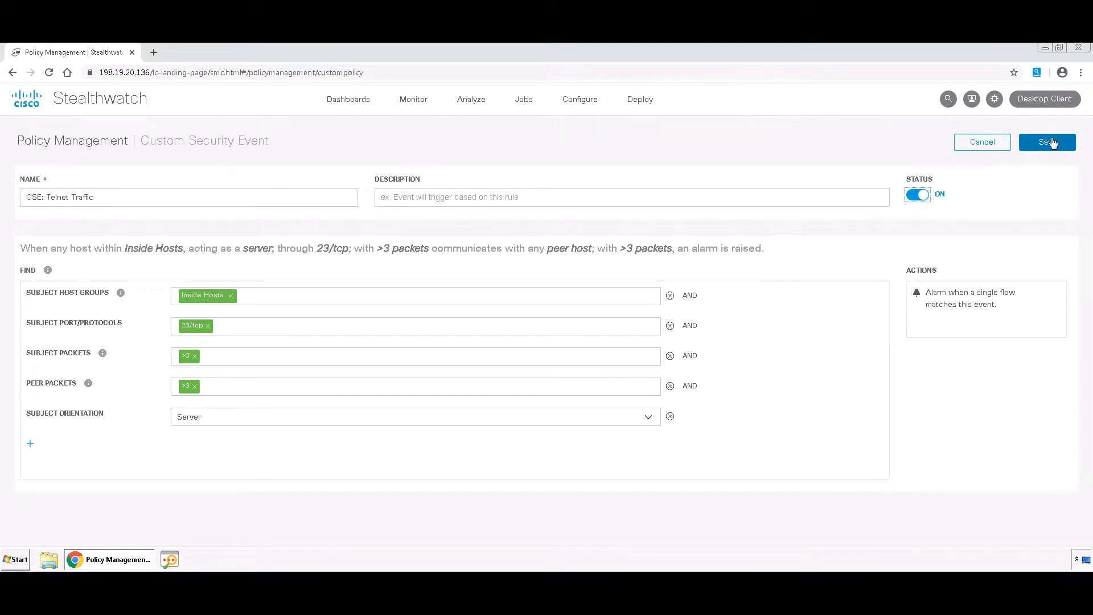
pyautogui.click(1052, 142)
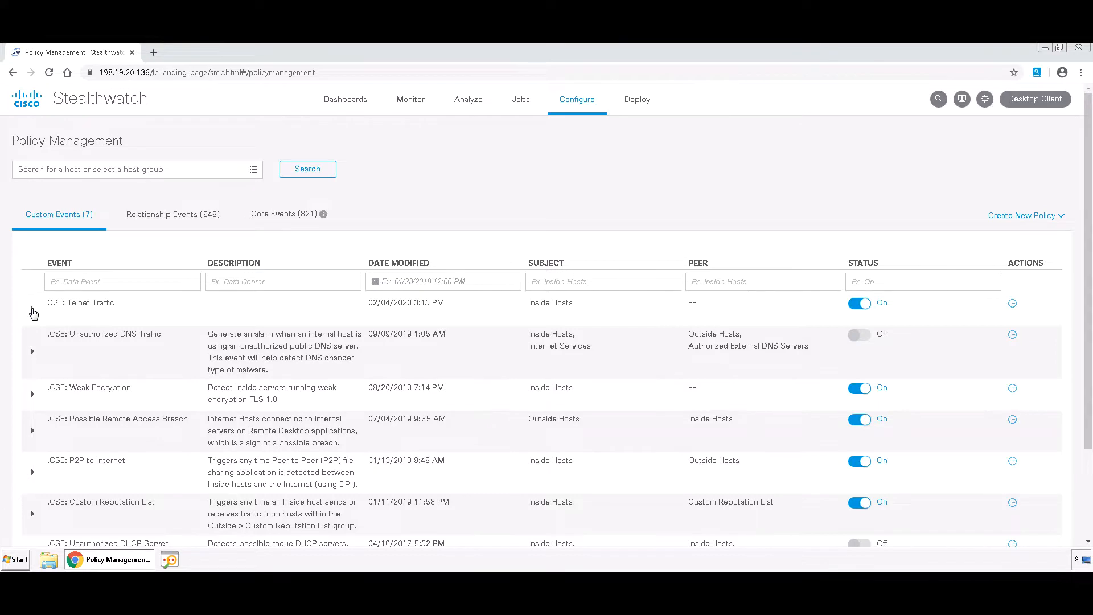
pyautogui.click(32, 304)
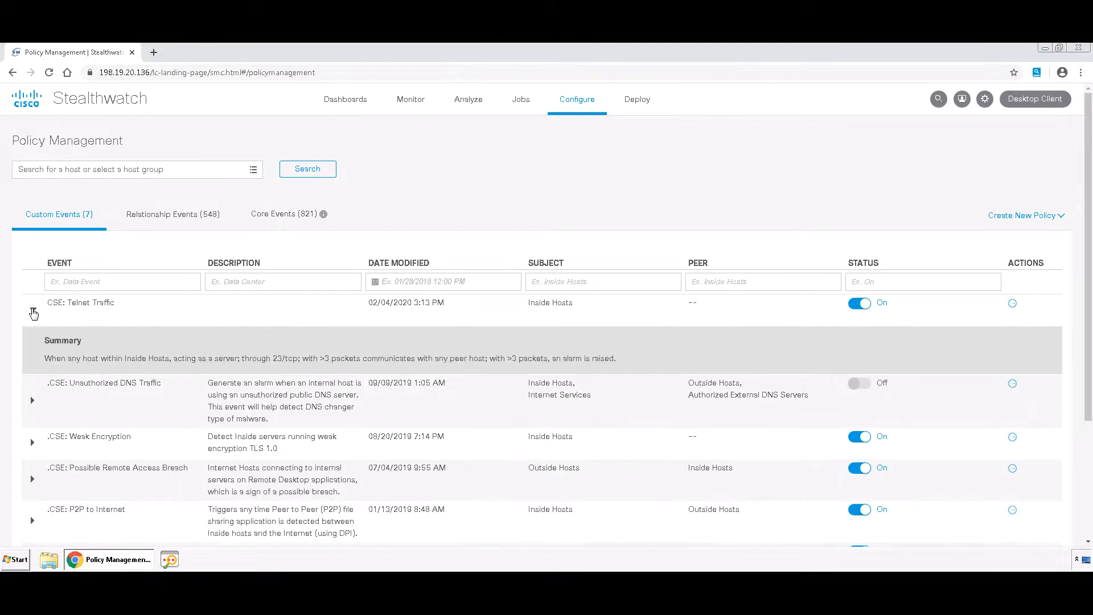